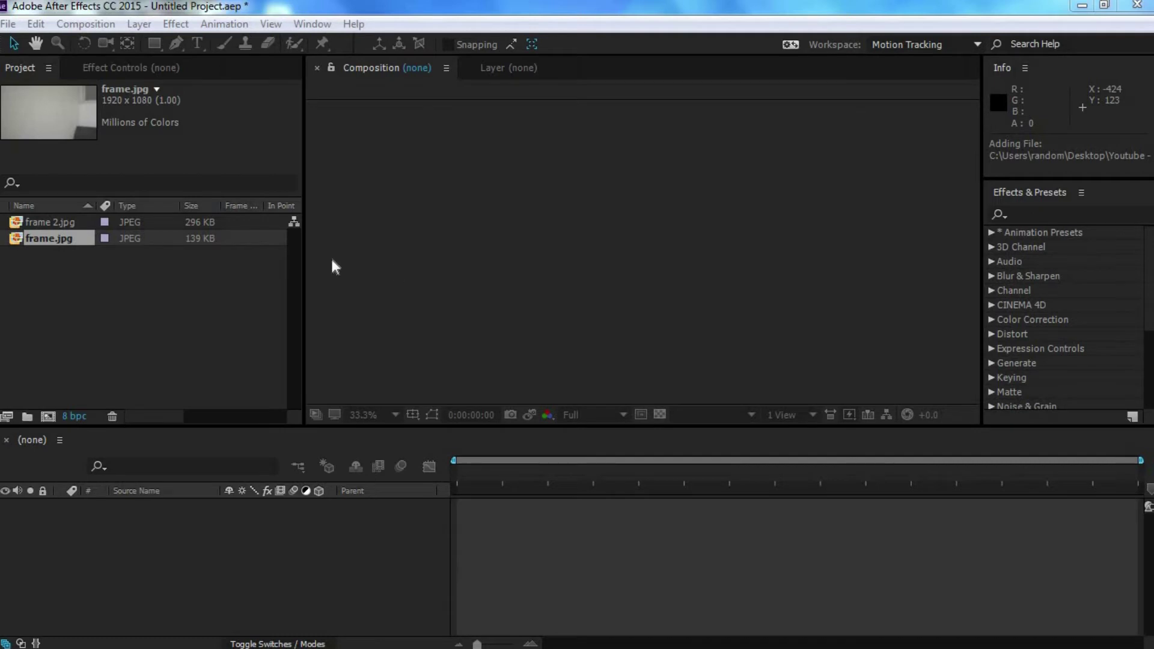
# Step: Create a composition from frame 2.jpg, then add frame.jpg as a layer beneath it
pyautogui.moveTo(48, 218); pyautogui.dragTo(481, 548)
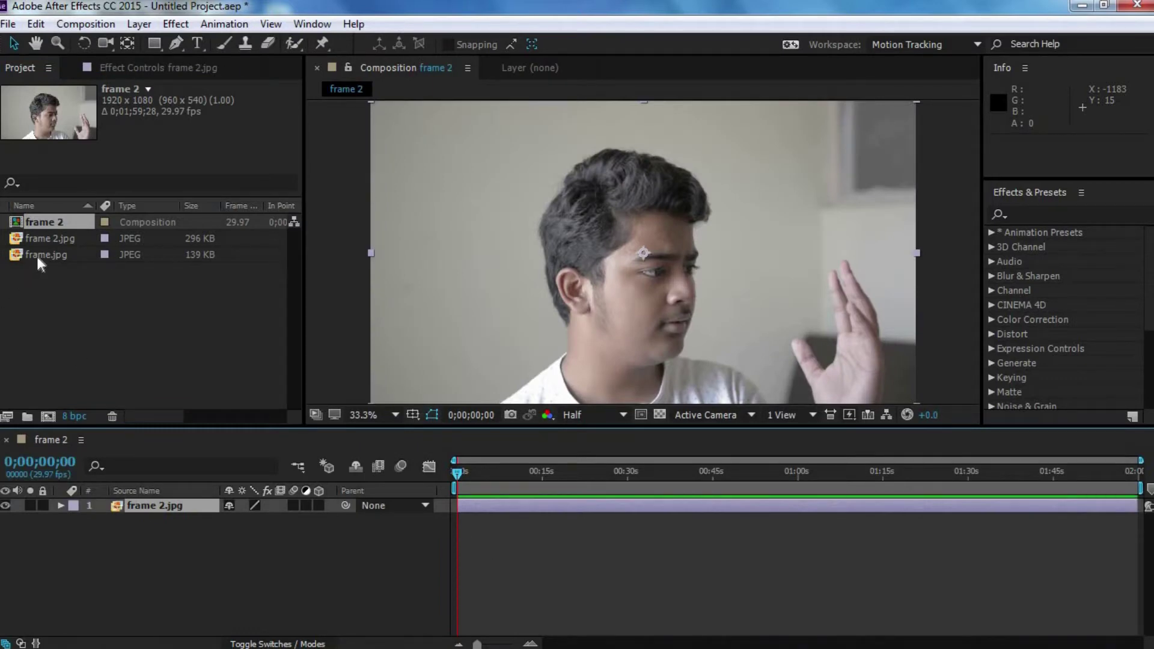
pyautogui.moveTo(36, 254); pyautogui.dragTo(427, 546)
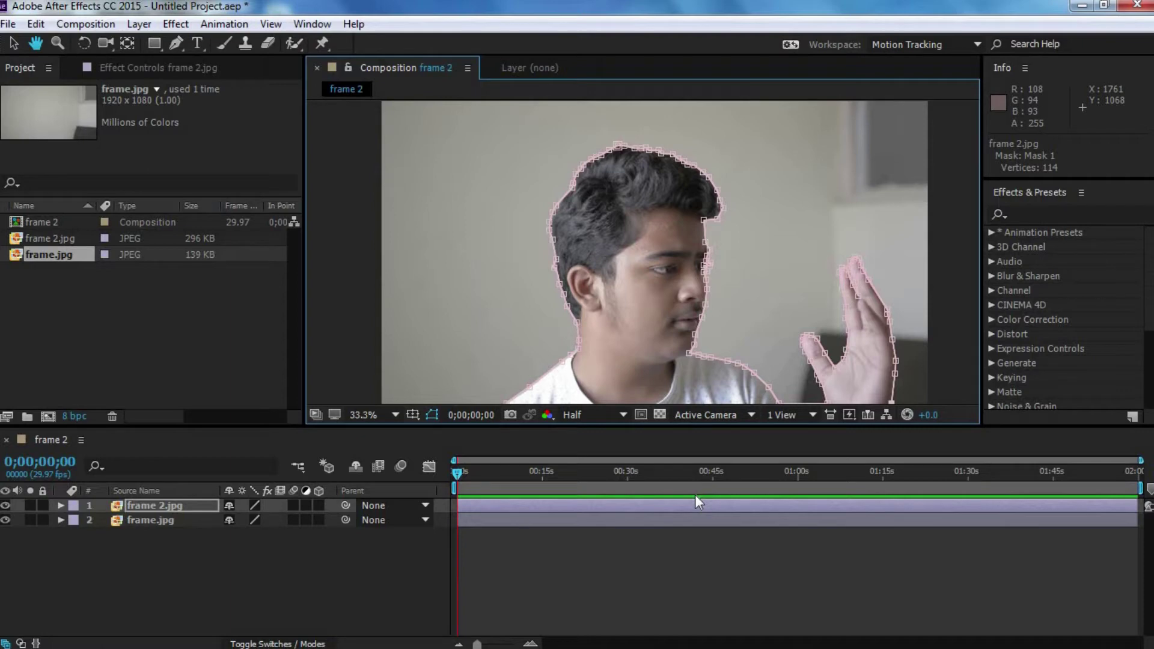
# Step: Zoom the timeline to about 14 seconds and move the current time to one second
pyautogui.moveTo(477, 645); pyautogui.dragTo(510, 645)
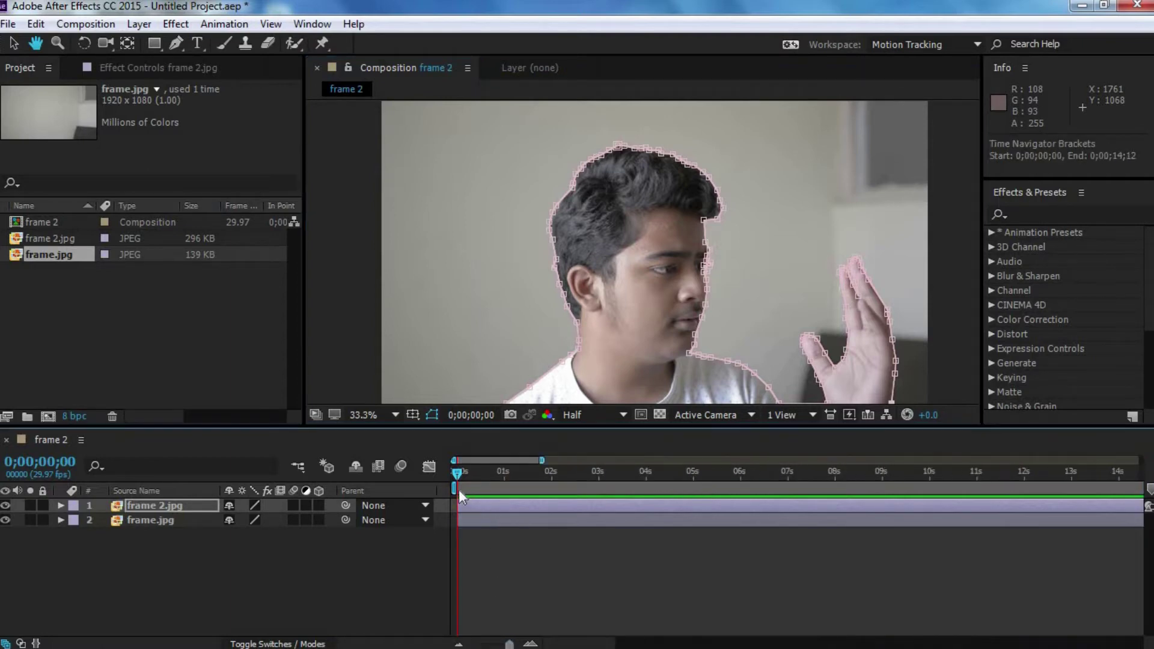
pyautogui.moveTo(461, 470); pyautogui.dragTo(504, 471)
# Step: Set a Mask Path keyframe on Mask 1 at one second, then return to frame 0
pyautogui.press('m')
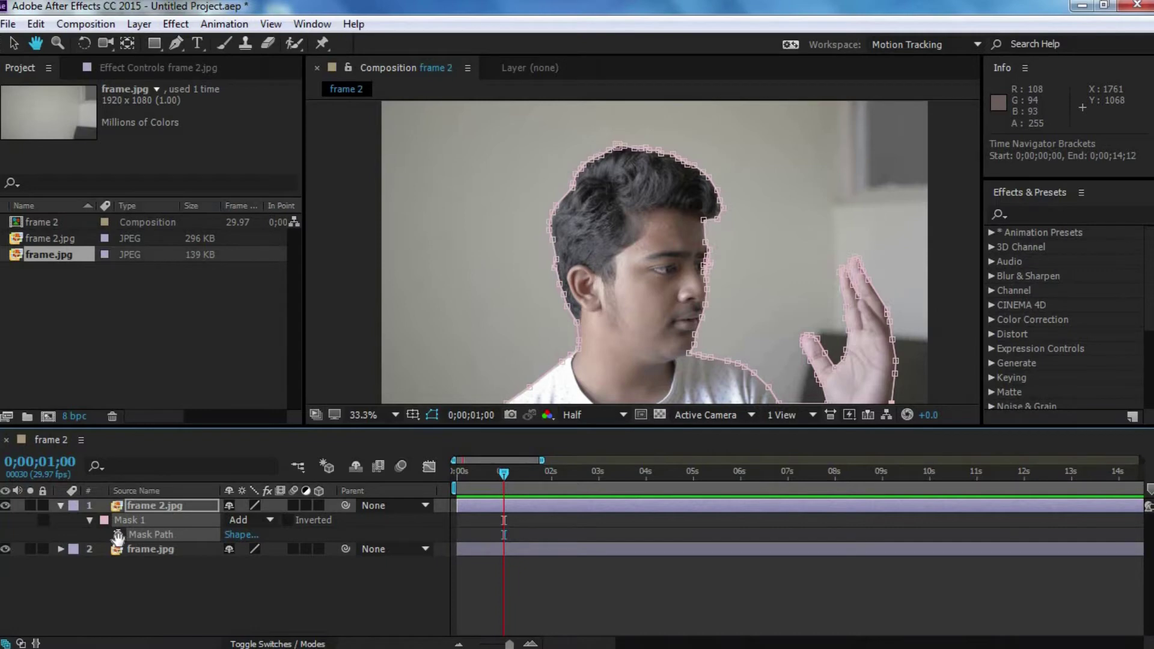
pyautogui.press('v')
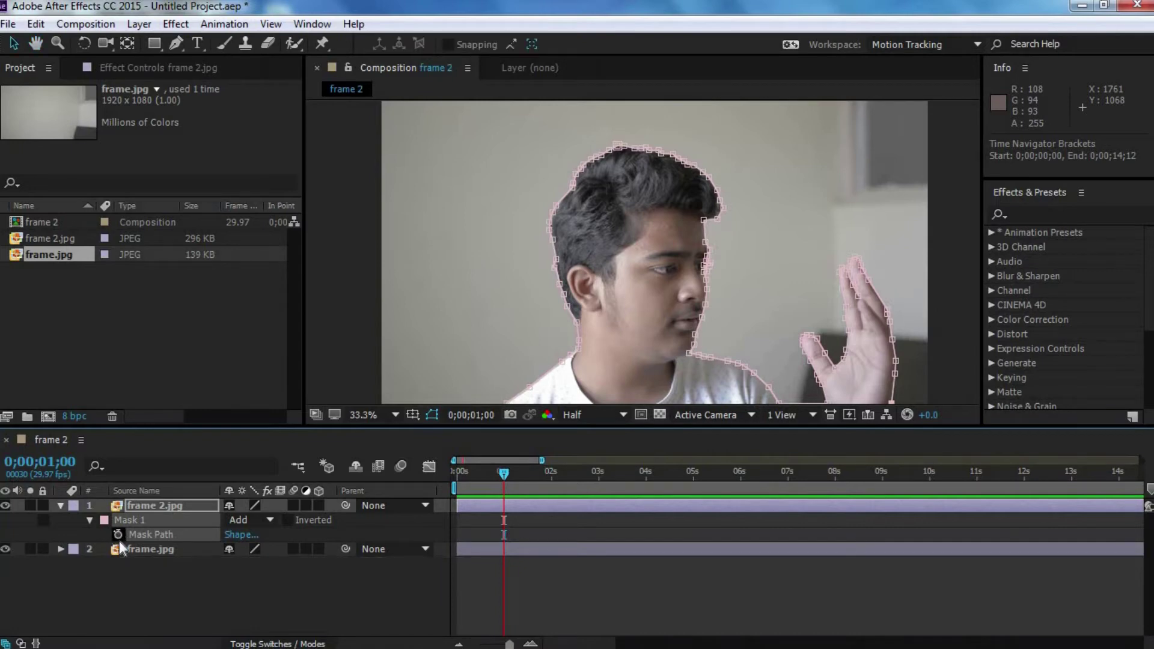
pyautogui.click(118, 534)
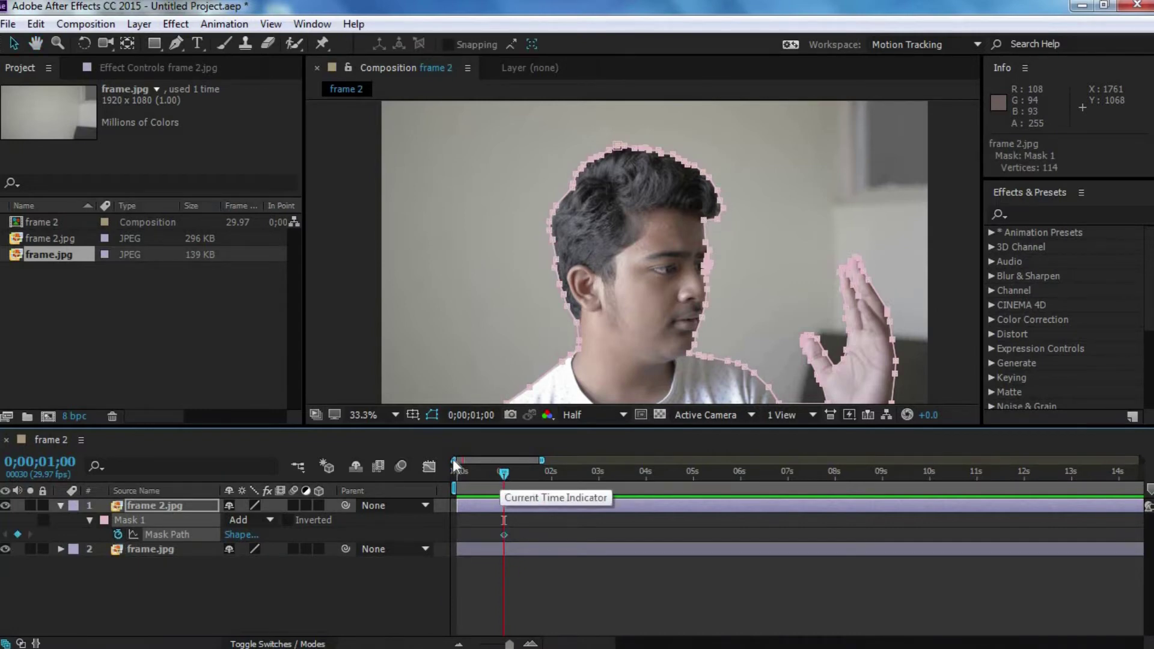
pyautogui.press('Home')
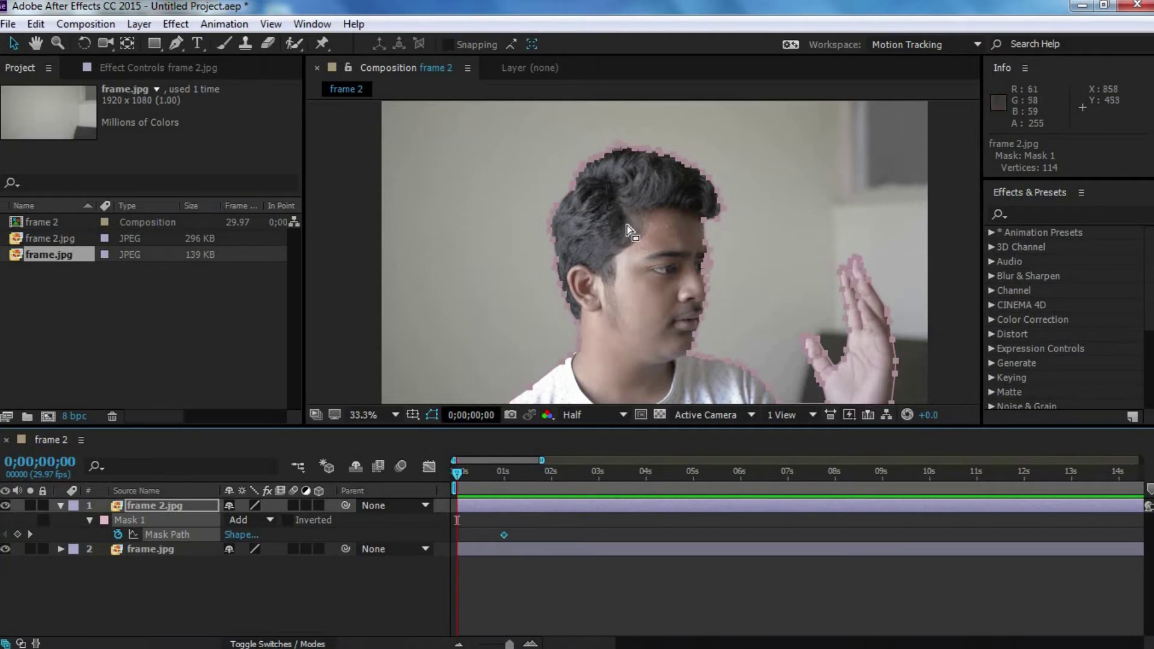
# Step: Reshape the mask into thin slivers at frame 0 and preview it growing over the first second
pyautogui.scroll(3, 565, 222)
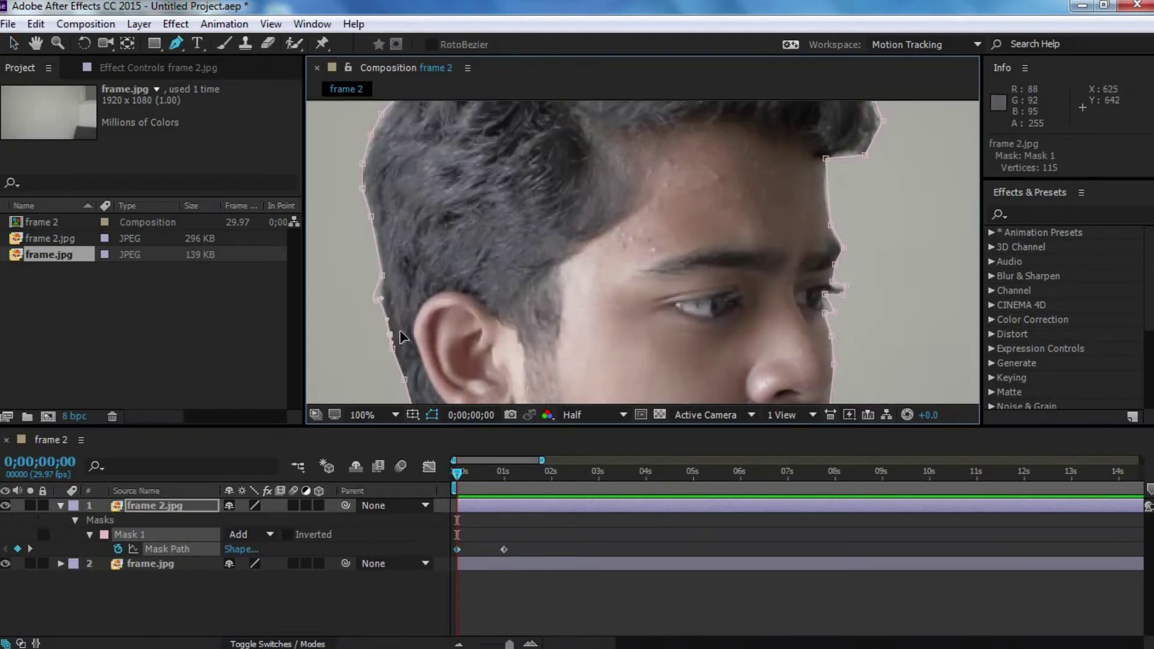
pyautogui.press('g')
pyautogui.moveTo(721, 228); pyautogui.dragTo(899, 391)
pyautogui.scroll(-3, 653, 322)
pyautogui.moveTo(653, 322); pyautogui.dragTo(635, 428)
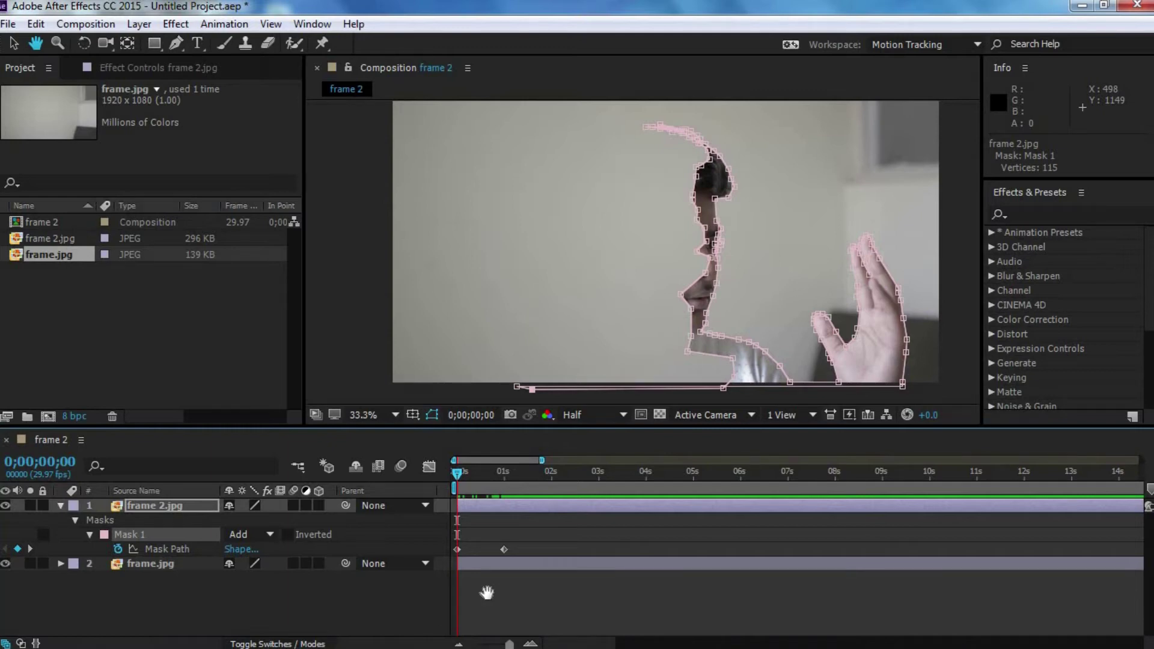
pyautogui.moveTo(467, 484); pyautogui.dragTo(500, 510)
# Step: At the first frame, add another copy of frame 2.jpg just above frame.jpg
pyautogui.press('Home')
pyautogui.hotkey('ctrl', 'Down')
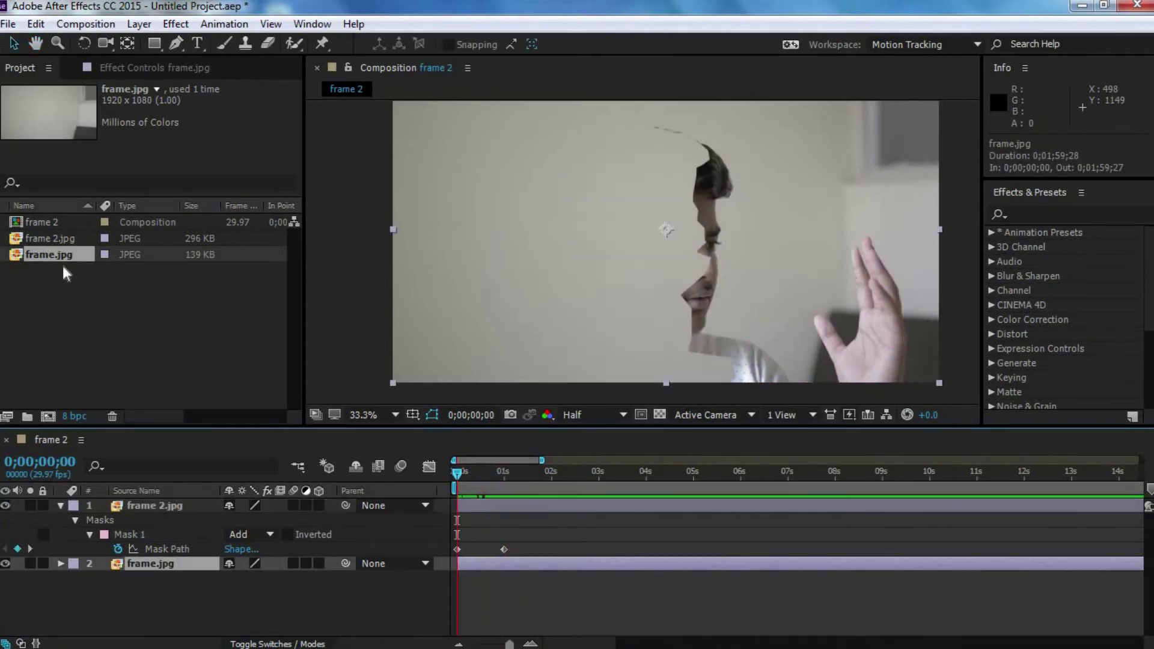
pyautogui.moveTo(54, 240); pyautogui.dragTo(453, 556)
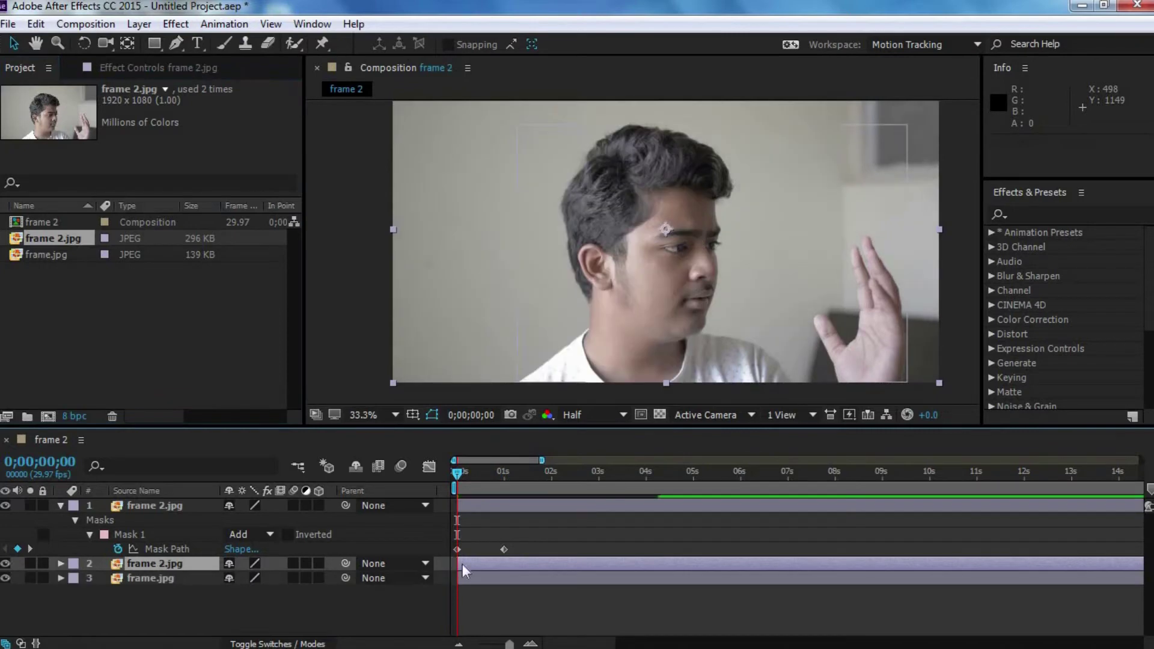
# Step: Copy the top layer's animated Mask 1 and paste it onto the new frame 2.jpg copy
pyautogui.click(150, 535)
pyautogui.hotkey('ctrl', 'c')
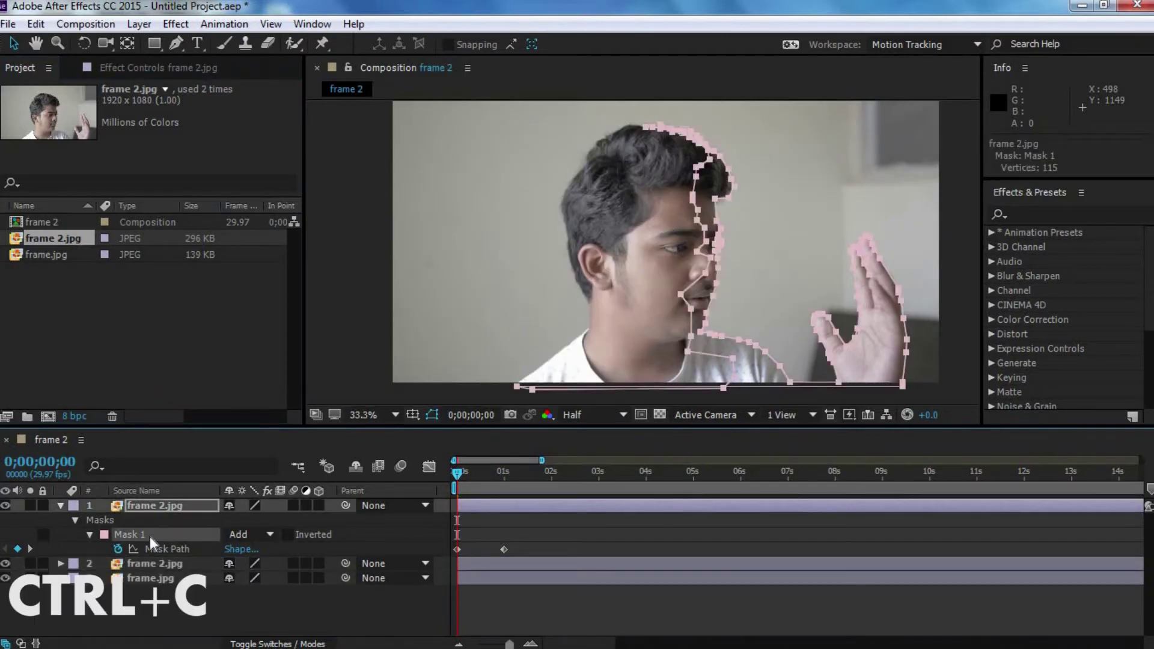
pyautogui.click(467, 564)
pyautogui.hotkey('ctrl', 'v')
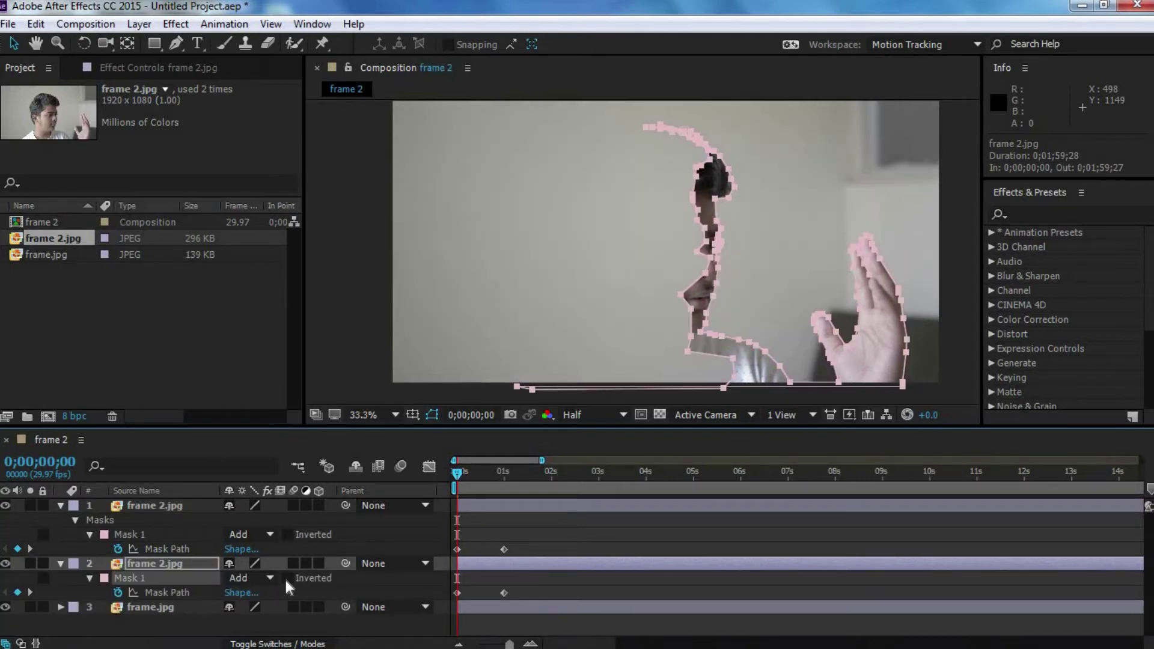
pyautogui.press('u')
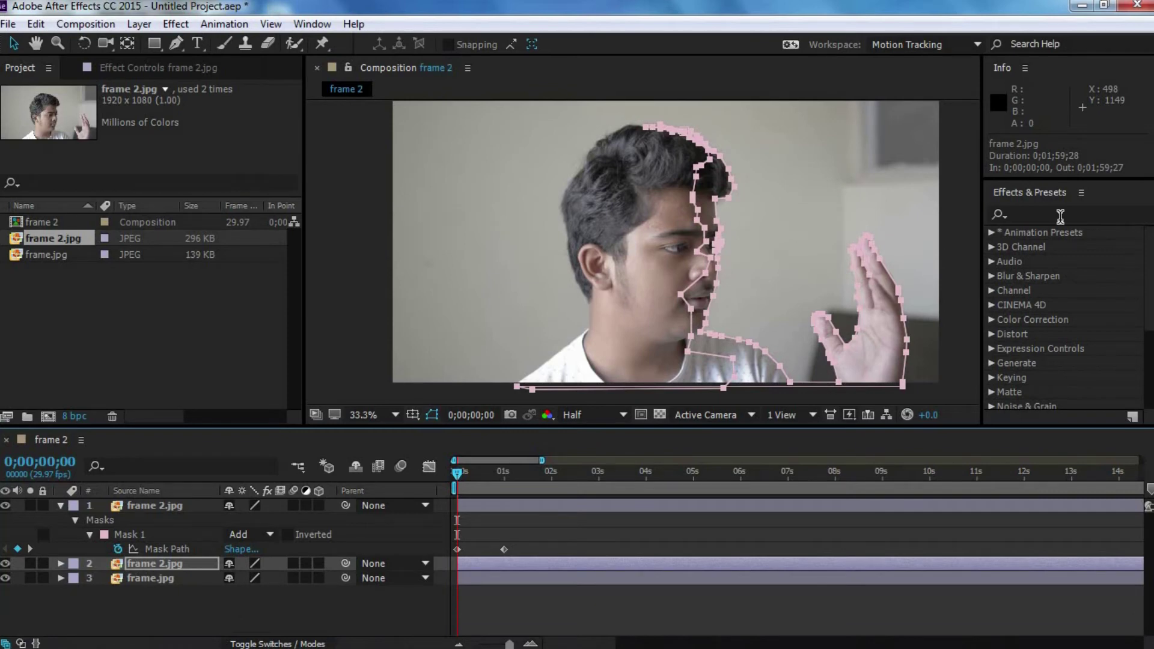
# Step: Search 'scat' and apply CC Scatterize to the masked top layer
pyautogui.click(1060, 217)
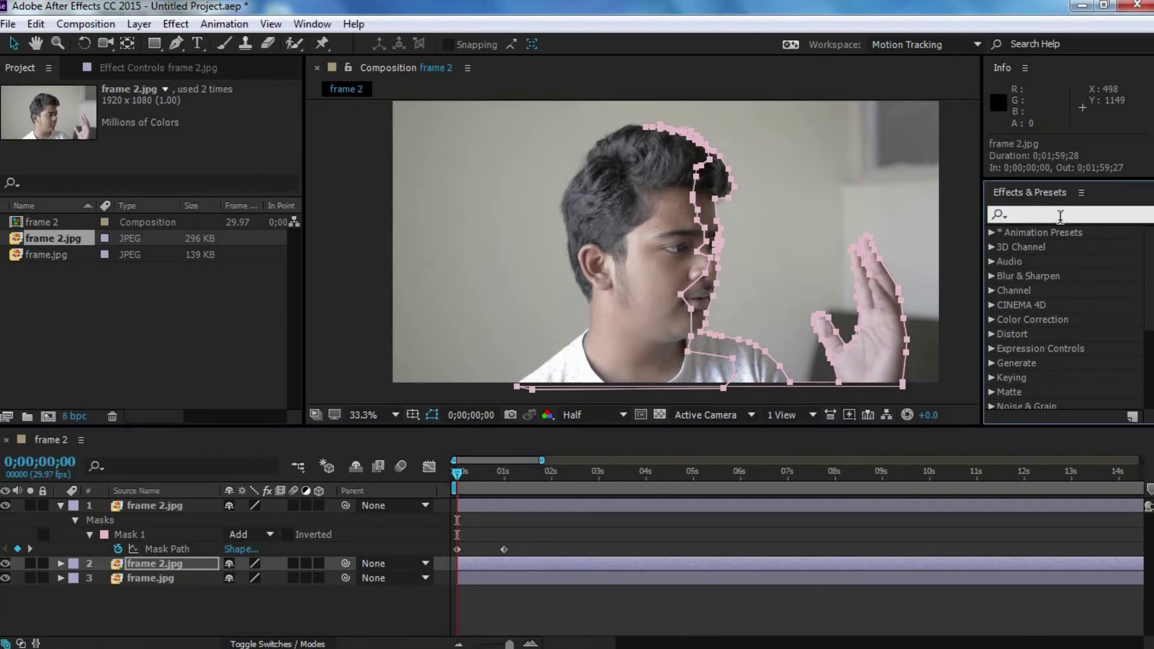
pyautogui.write('scat')
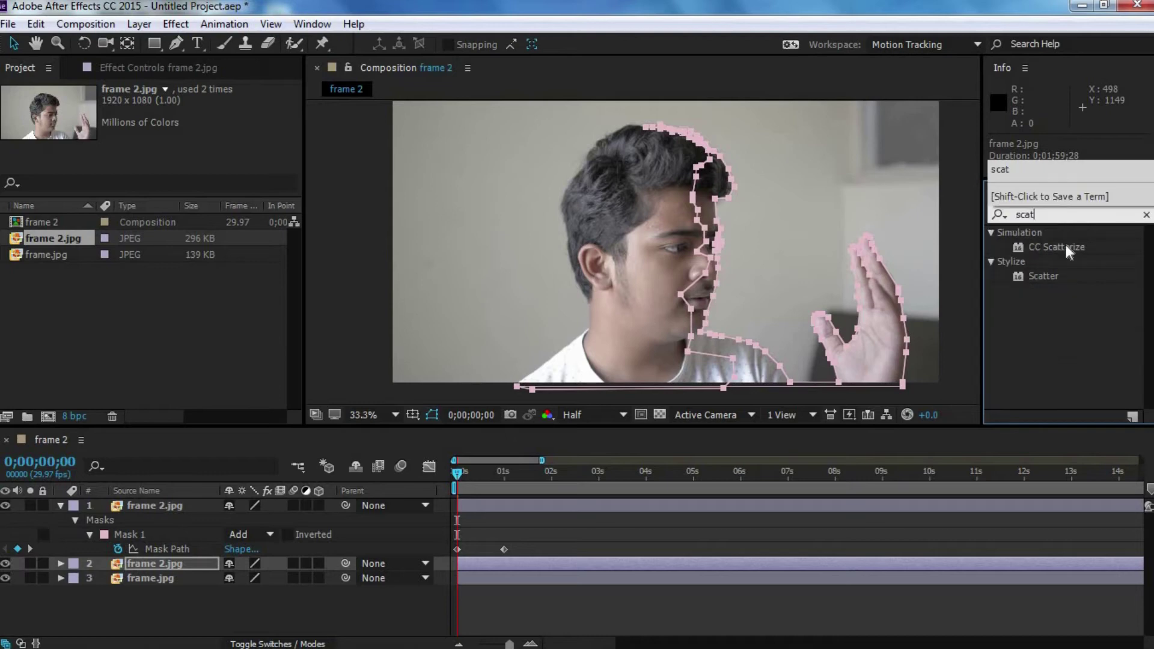
pyautogui.moveTo(1066, 247); pyautogui.dragTo(728, 506)
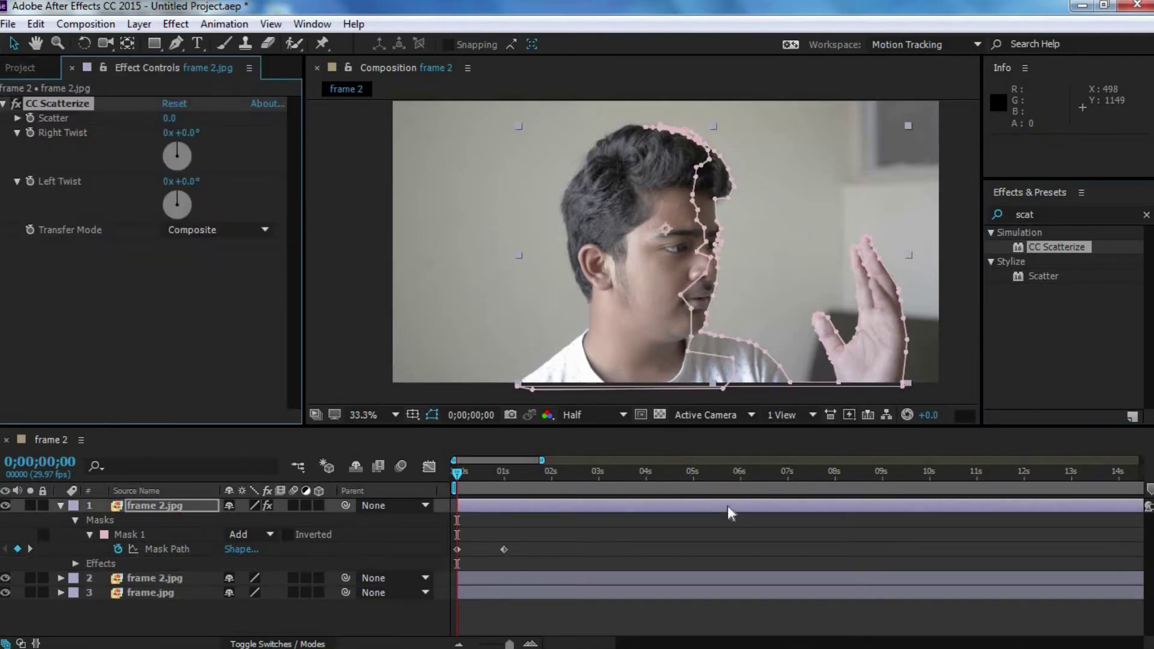
# Step: Keyframe Scatter at 0.0 at the start, then jump to the one-second mark
pyautogui.click(31, 118)
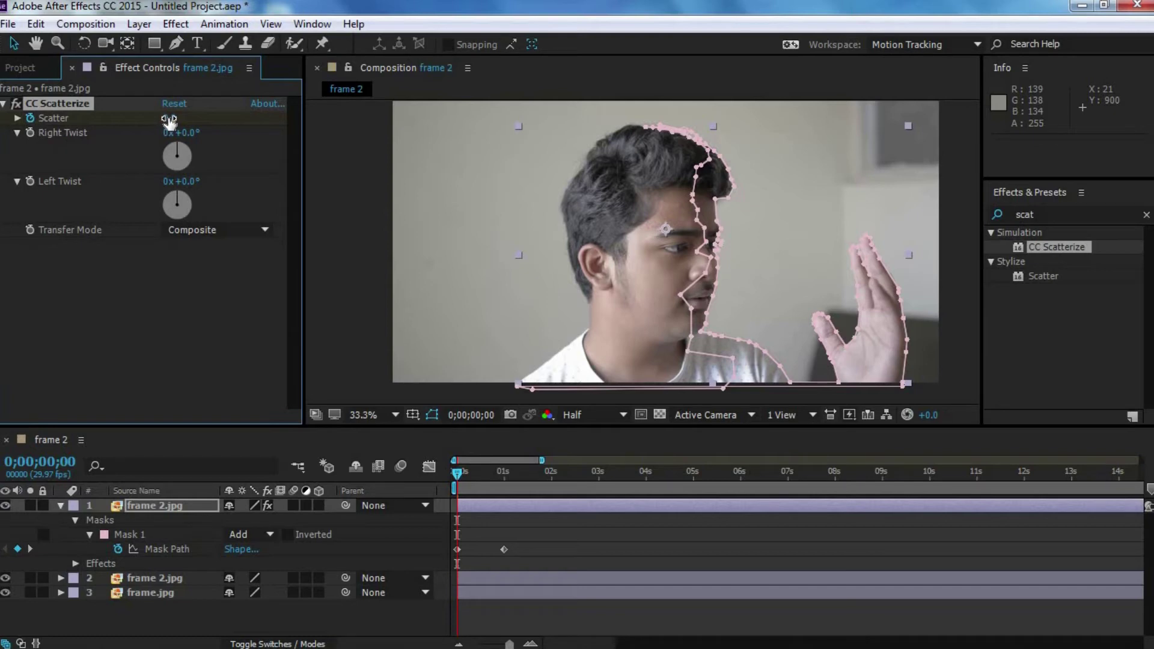
pyautogui.click(461, 412)
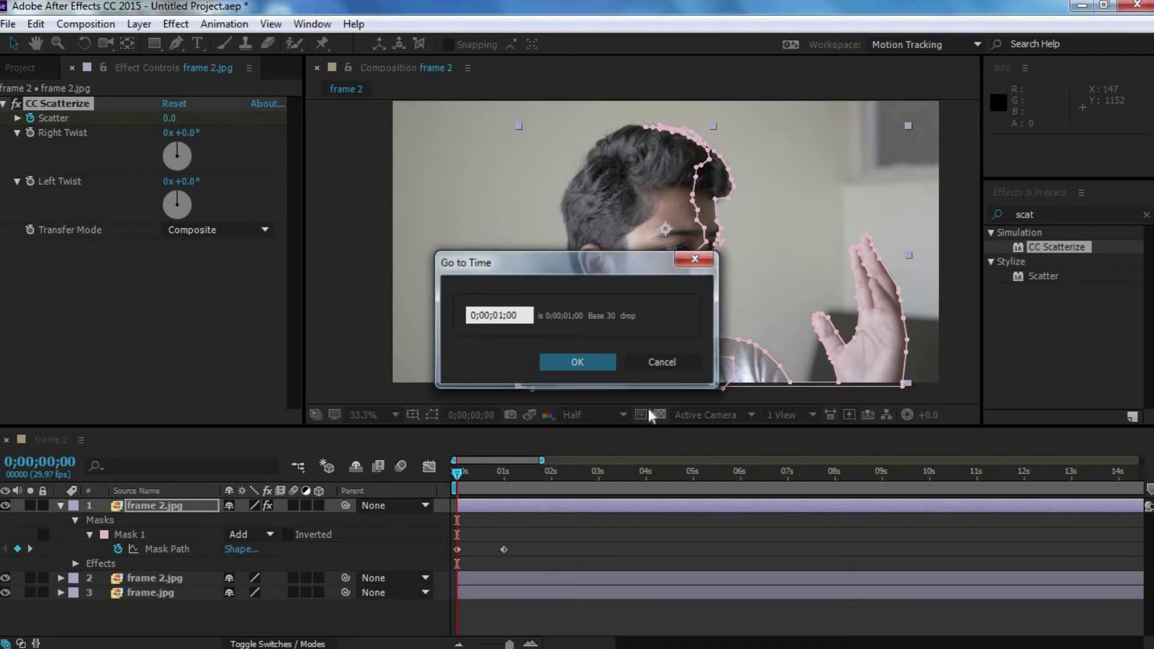
pyautogui.press('Return')
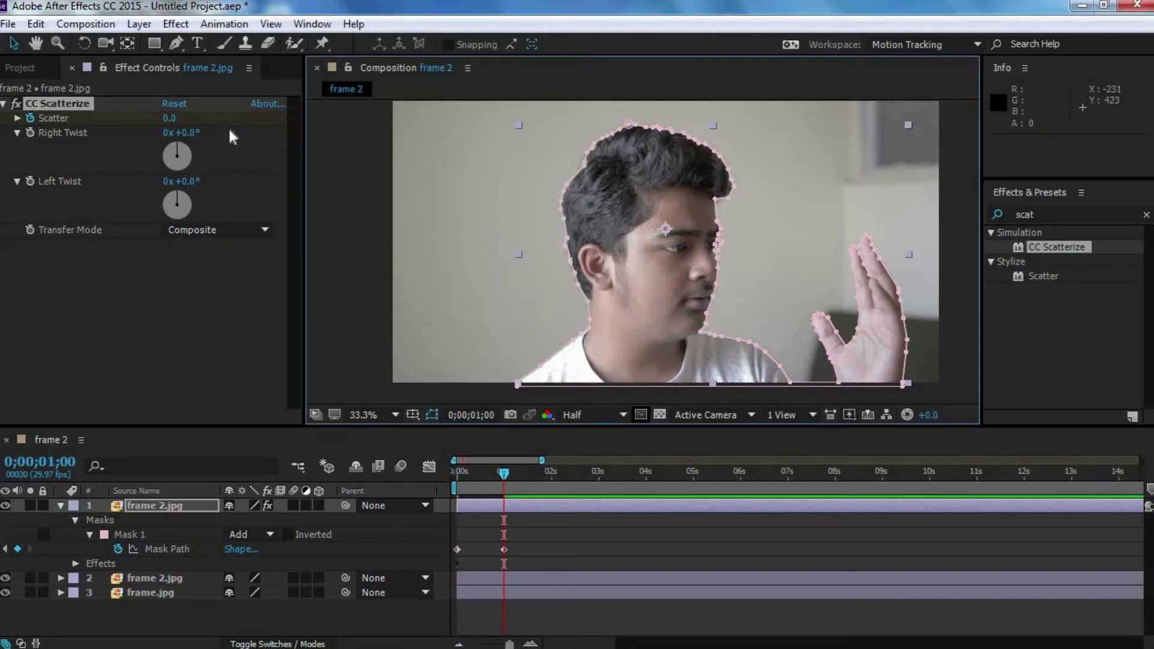
# Step: Set CC Scatterize's Scatter to 100 at one second and scrub to preview the particles
pyautogui.click(169, 117)
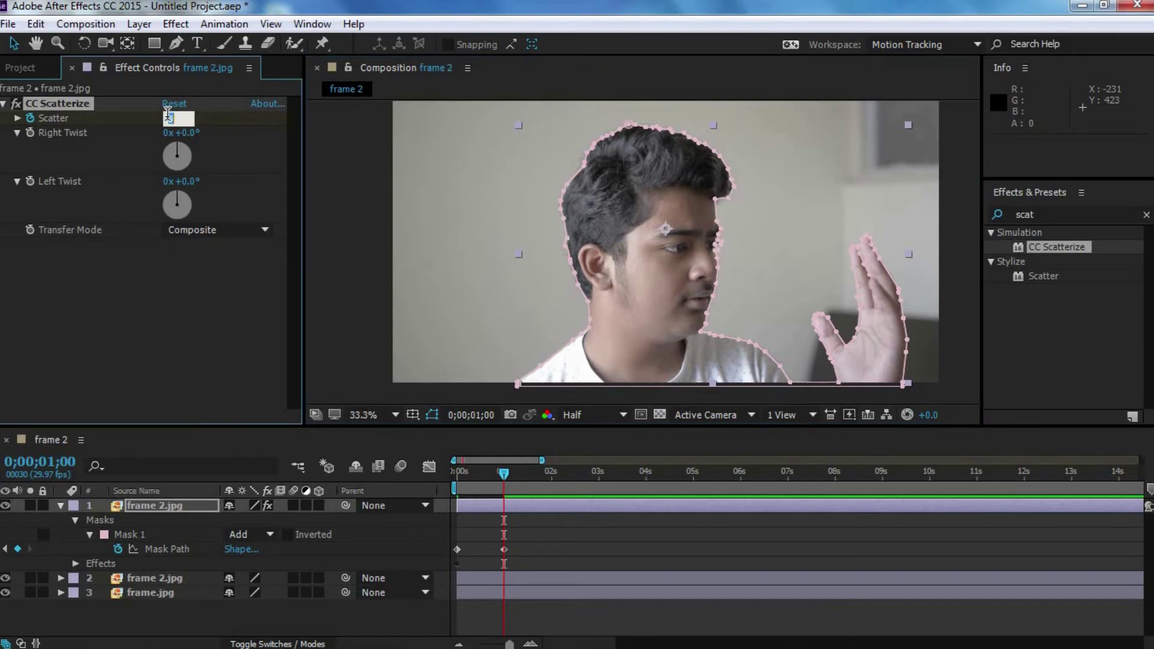
pyautogui.write('100')
pyautogui.press('Return')
pyautogui.press('Return')
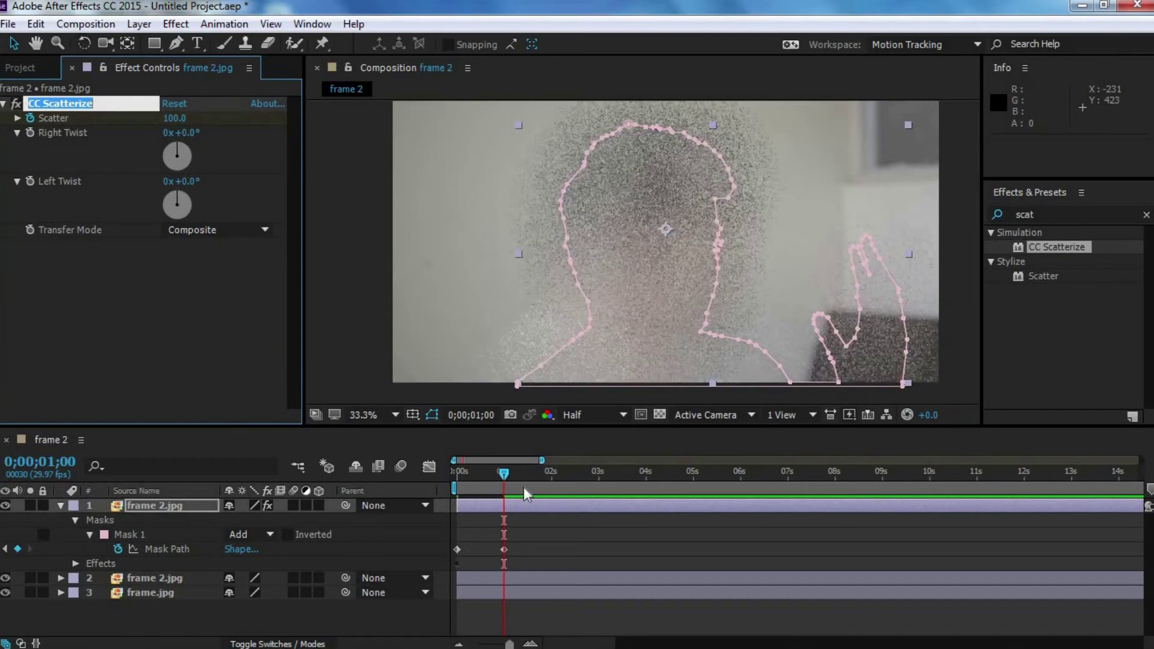
pyautogui.moveTo(458, 472); pyautogui.dragTo(493, 474)
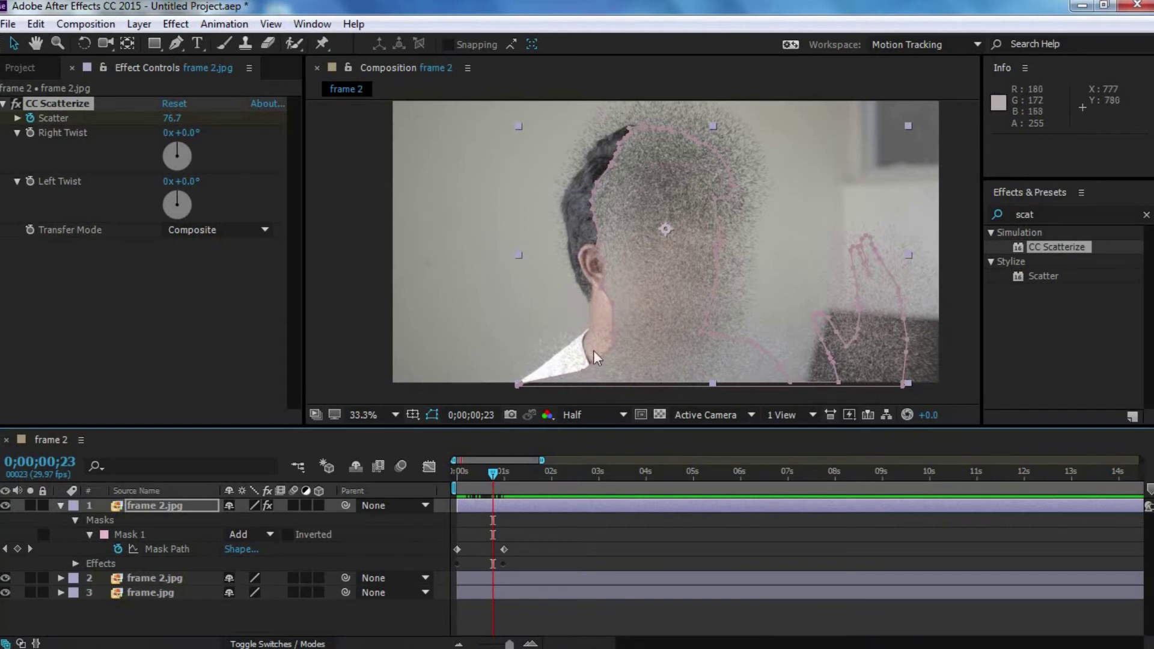
# Step: Paste the animated head-and-hand mask onto the second frame 2.jpg layer and invert it
pyautogui.click(503, 579)
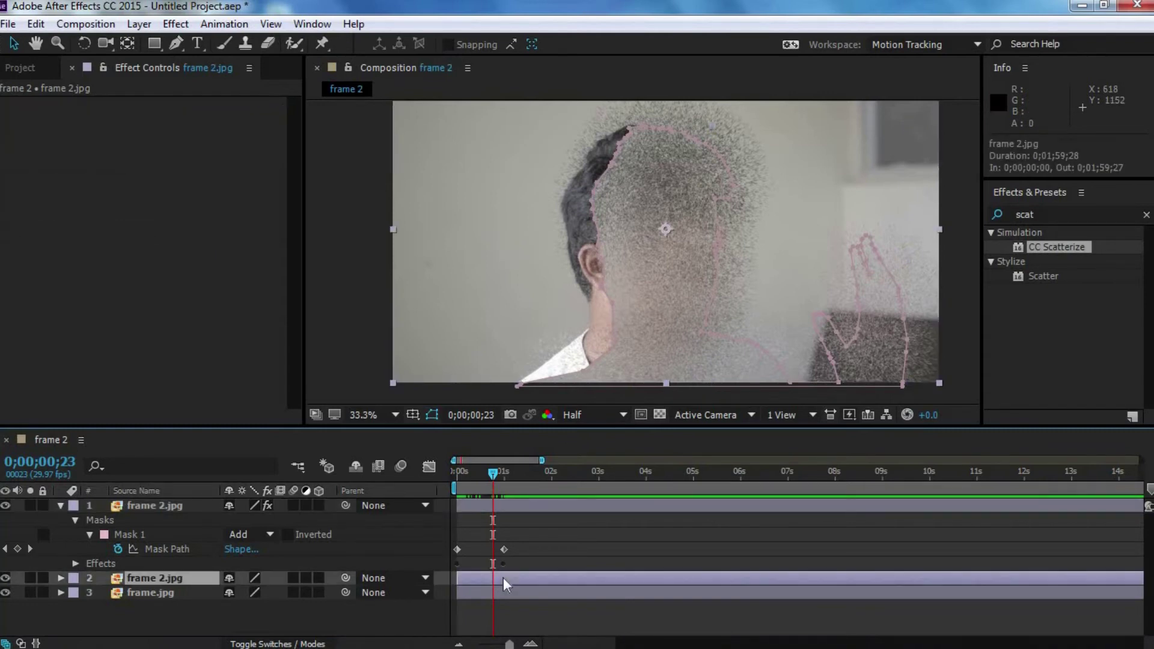
pyautogui.hotkey('ctrl', 'v')
pyautogui.click(288, 593)
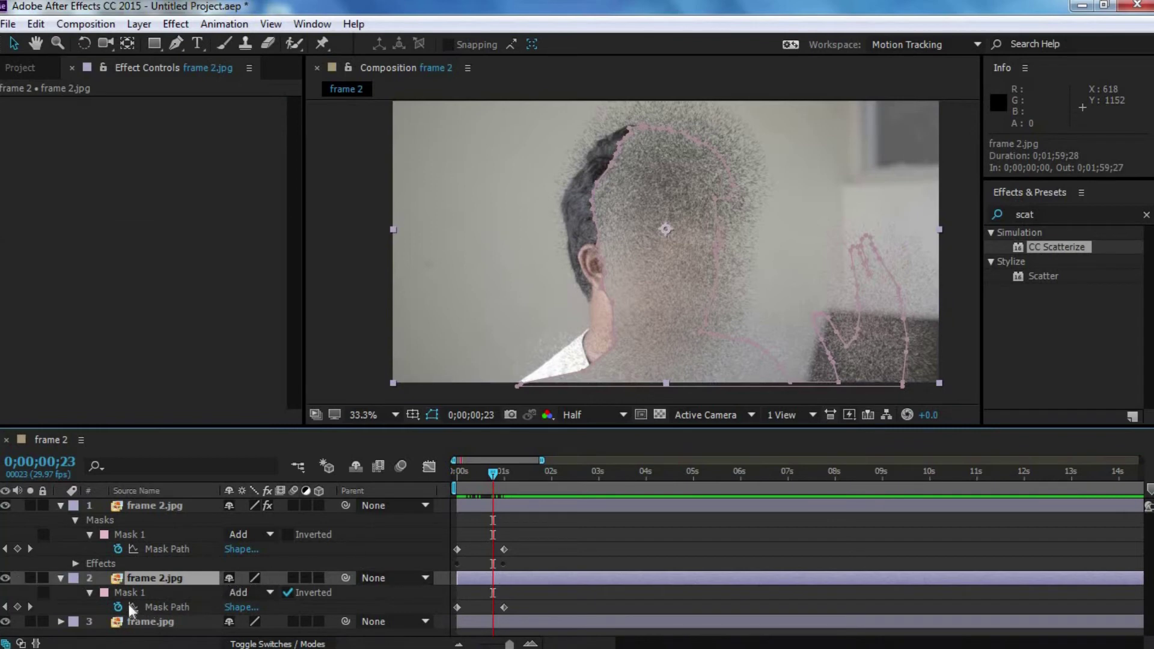
# Step: Feather the inverted mask by 50 pixels and preview the disintegration across the first second
pyautogui.click(135, 591)
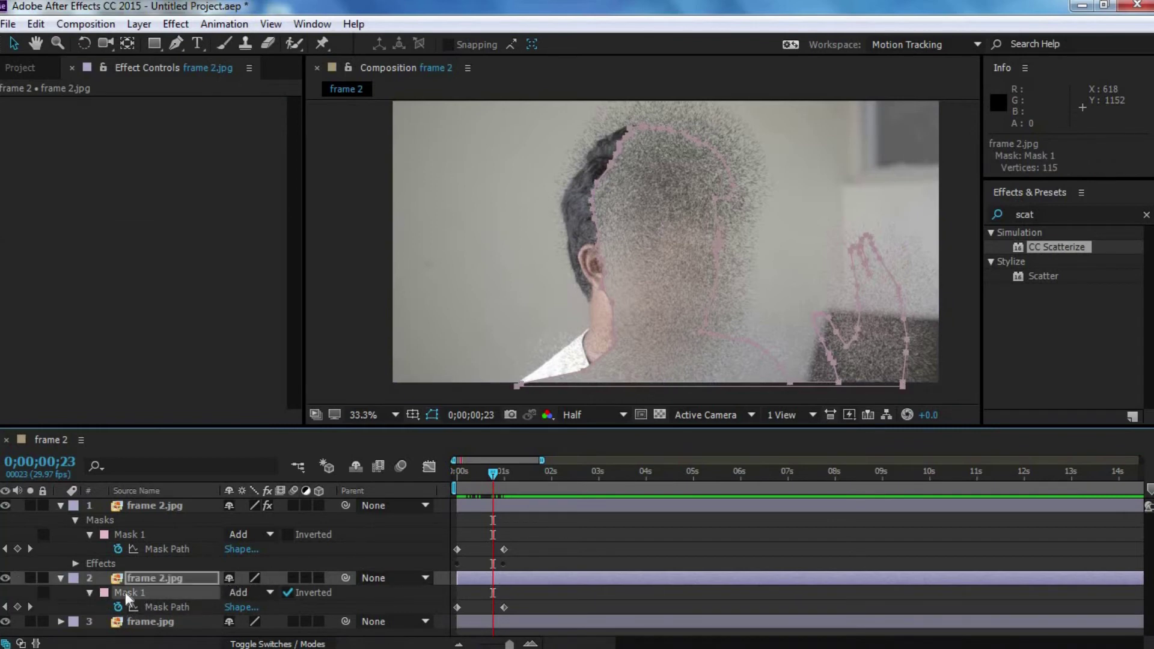
pyautogui.click(89, 589)
pyautogui.moveTo(239, 600); pyautogui.dragTo(270, 600)
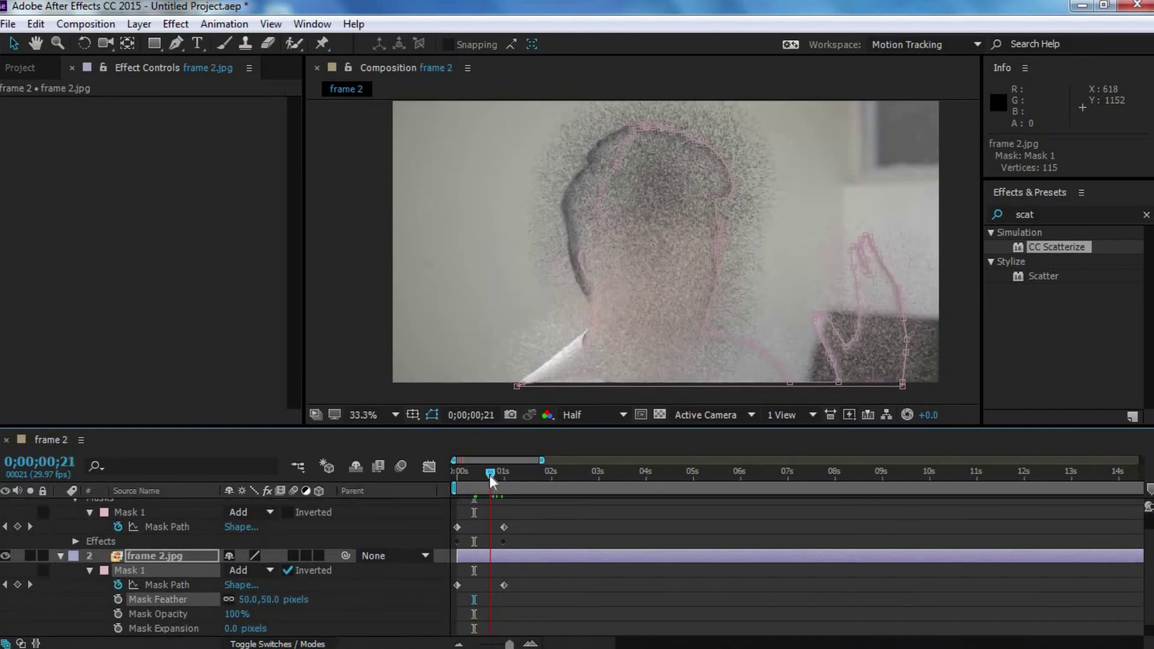
pyautogui.click(490, 475)
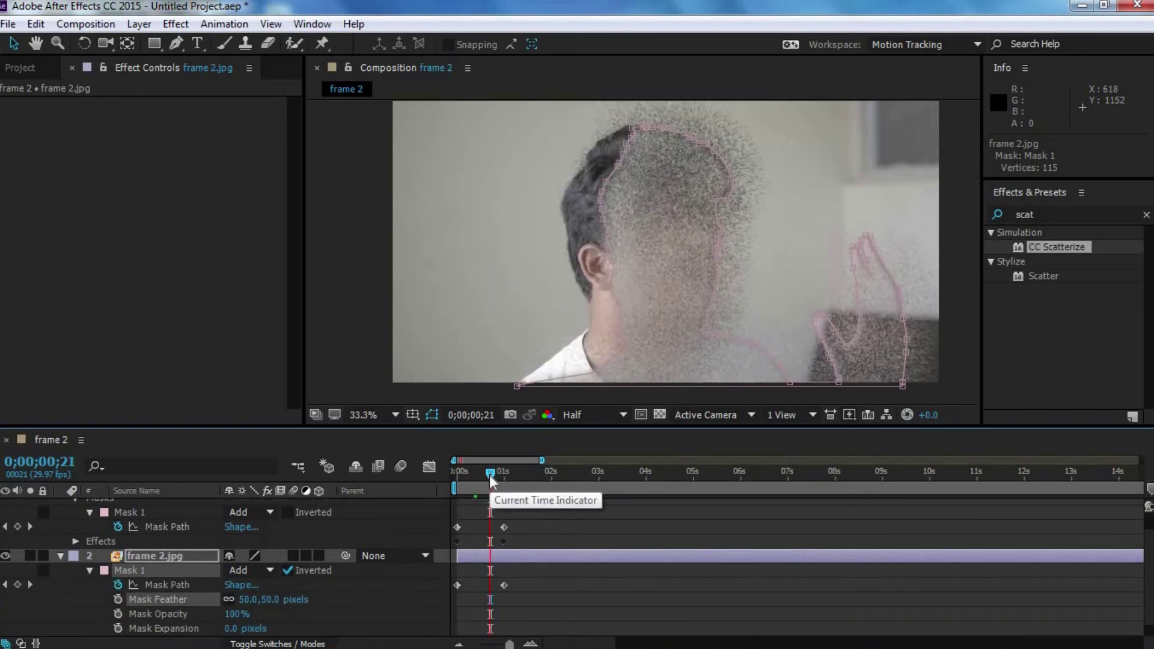
pyautogui.moveTo(491, 478)
pyautogui.mouseDown()
pyautogui.moveTo(461, 475)
pyautogui.moveTo(501, 481)
pyautogui.mouseUp()
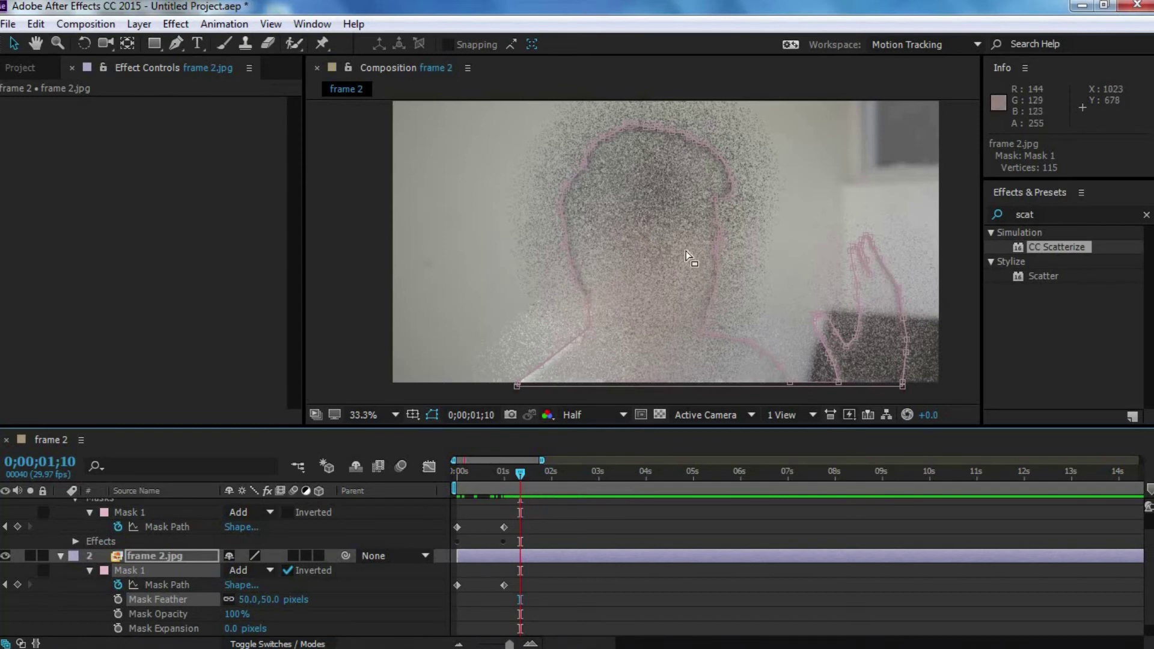
# Step: Select the scattered top frame 2.jpg layer and go to 0;00;01;15
pyautogui.press('j')
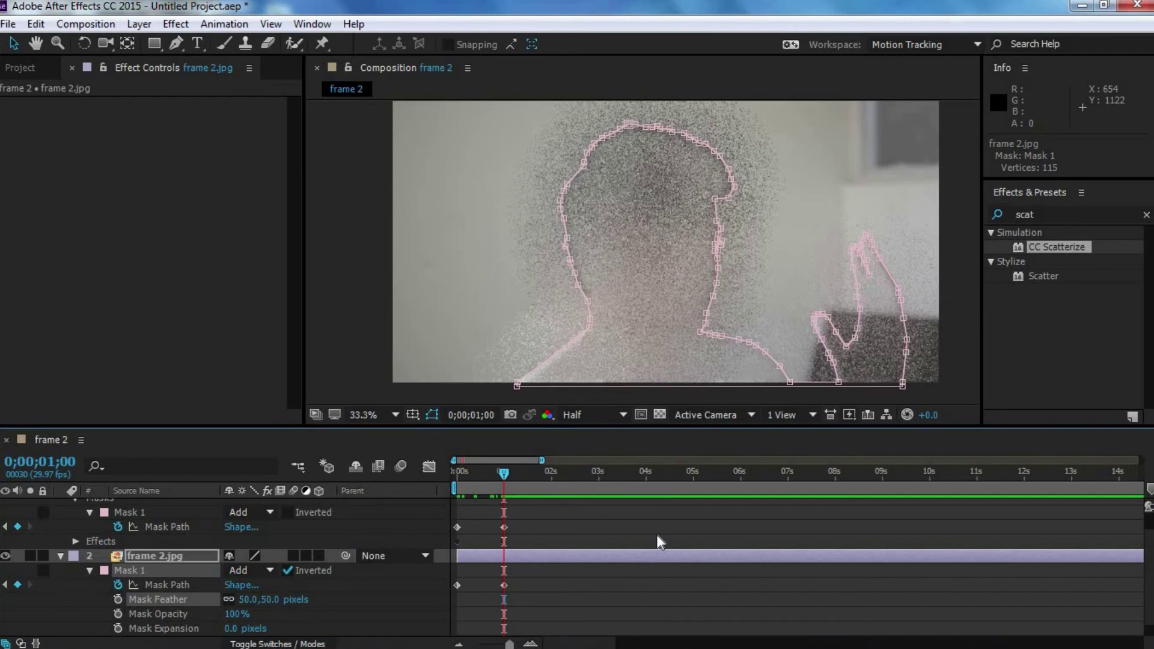
pyautogui.scroll(1, 1070, 535)
pyautogui.click(602, 505)
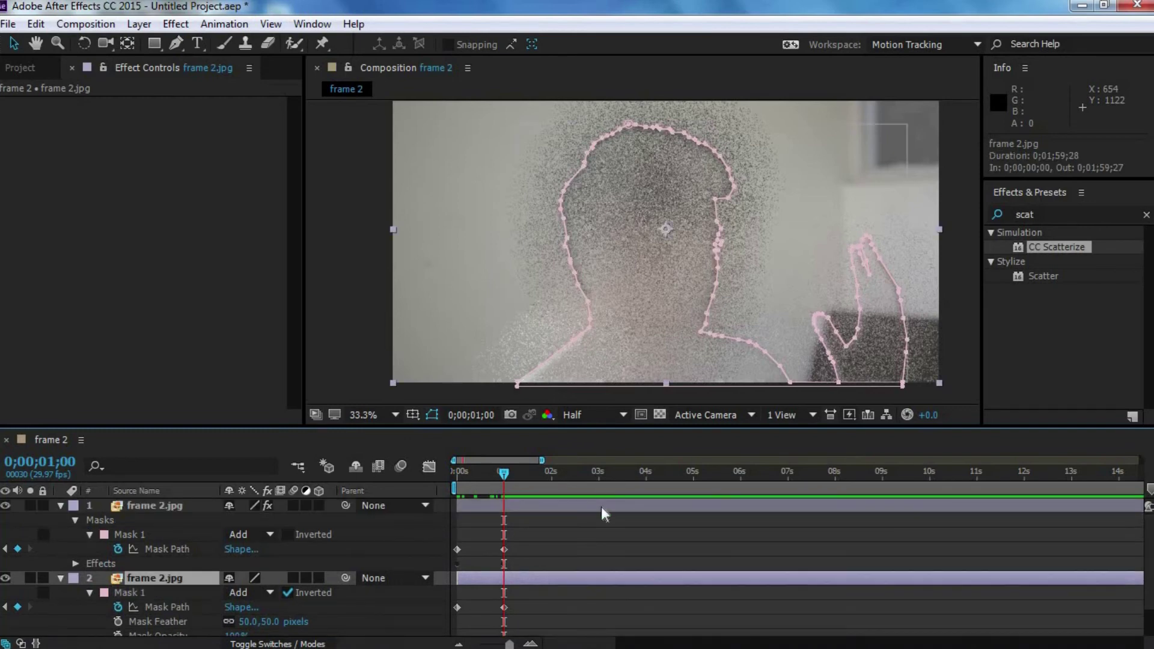
pyautogui.click(601, 506)
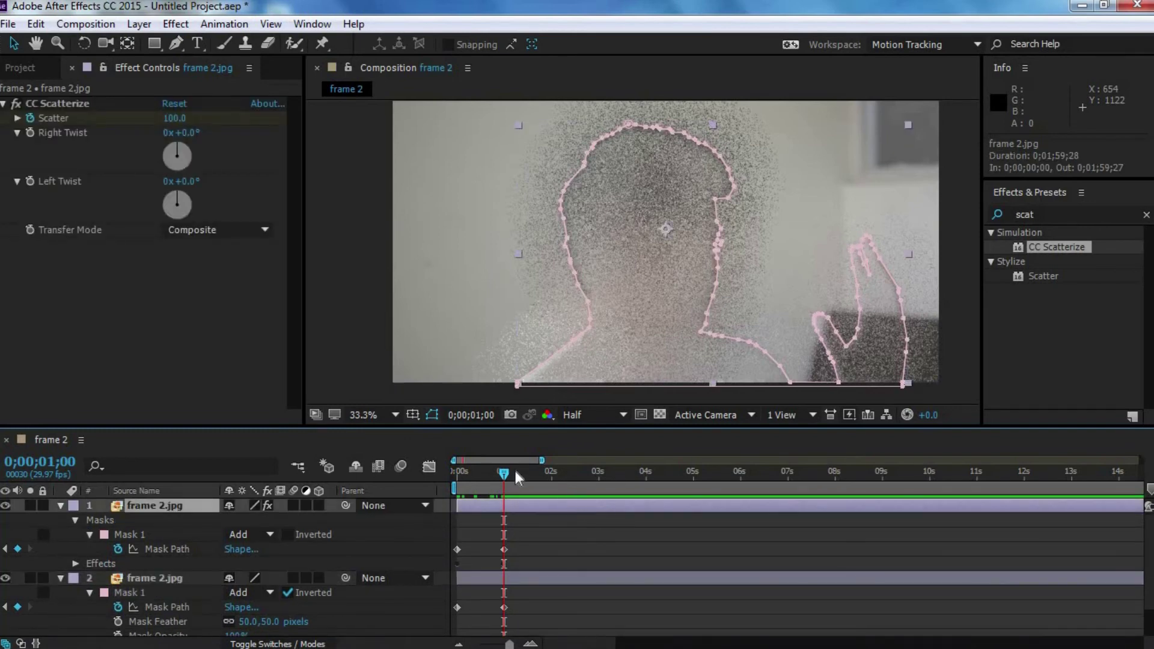
pyautogui.click(489, 417)
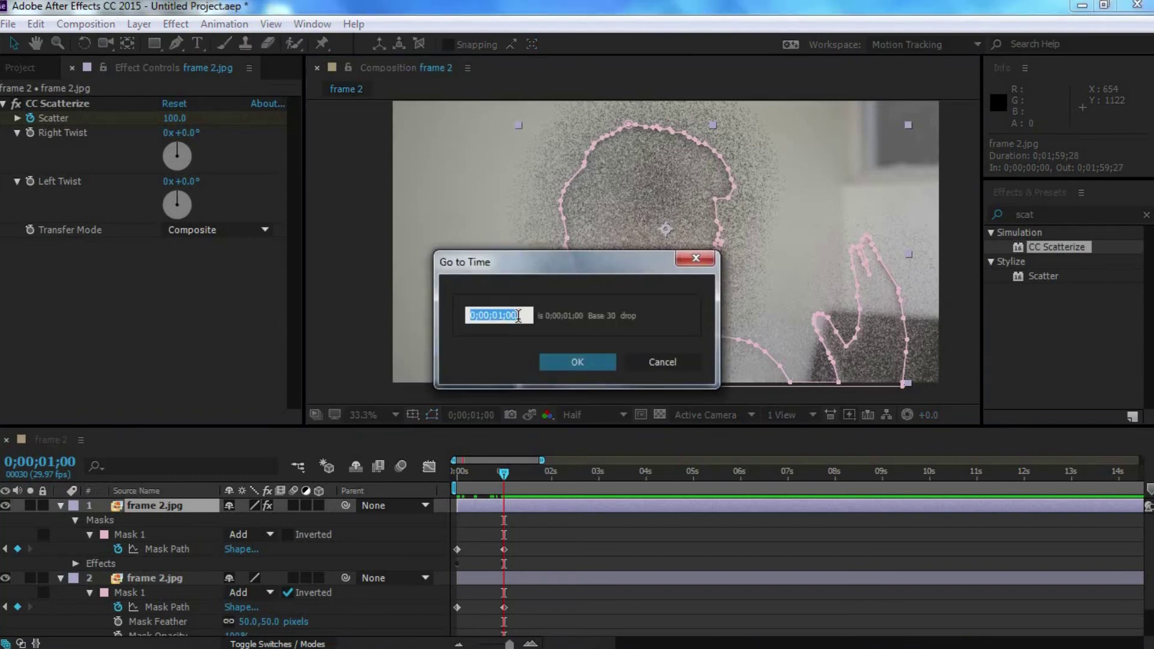
pyautogui.click(521, 315)
pyautogui.write('5')
pyautogui.press('Return')
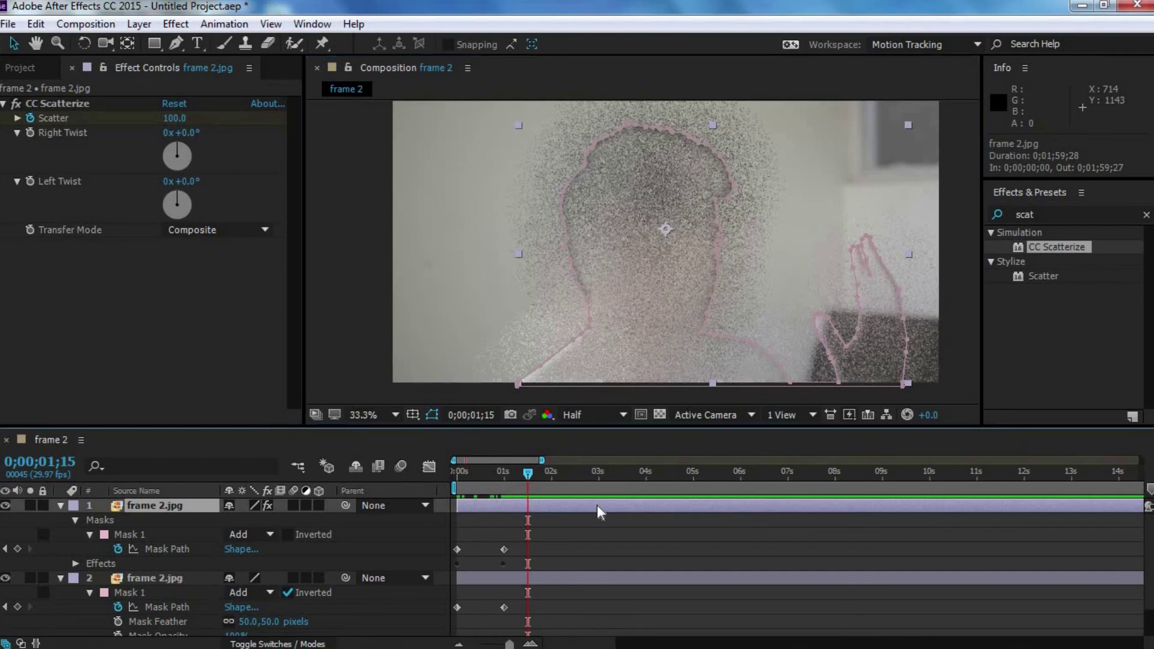
# Step: Keyframe the top layer's Opacity at 0% at 0;00;01;15
pyautogui.press('t')
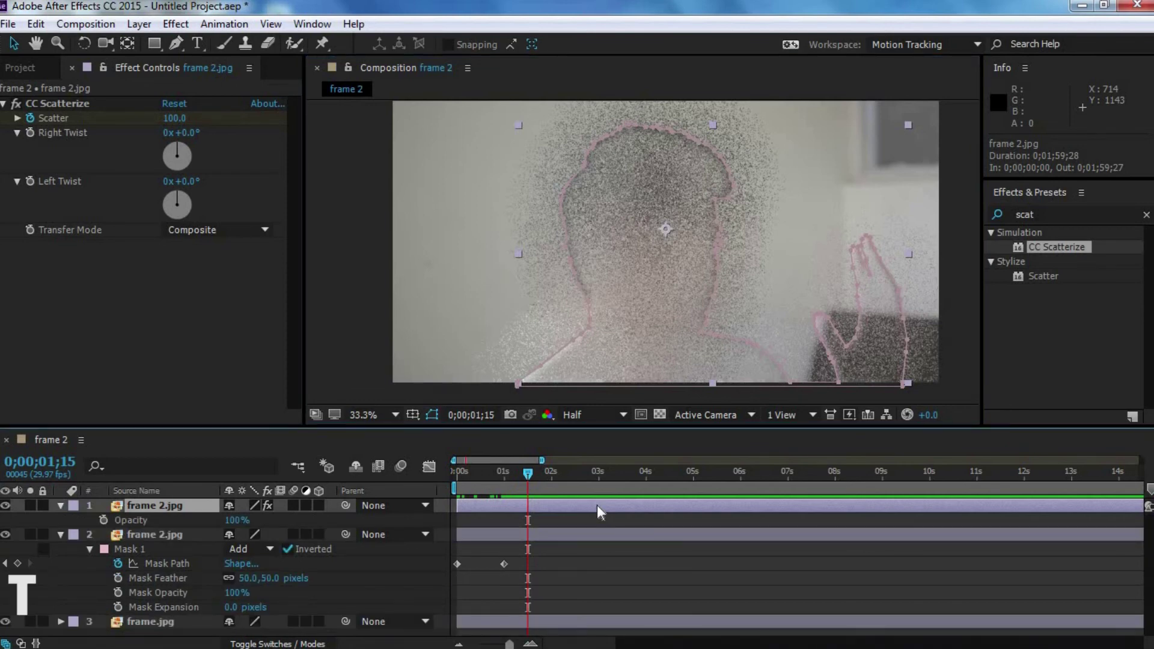
pyautogui.click(239, 521)
pyautogui.write('0')
pyautogui.press('Return')
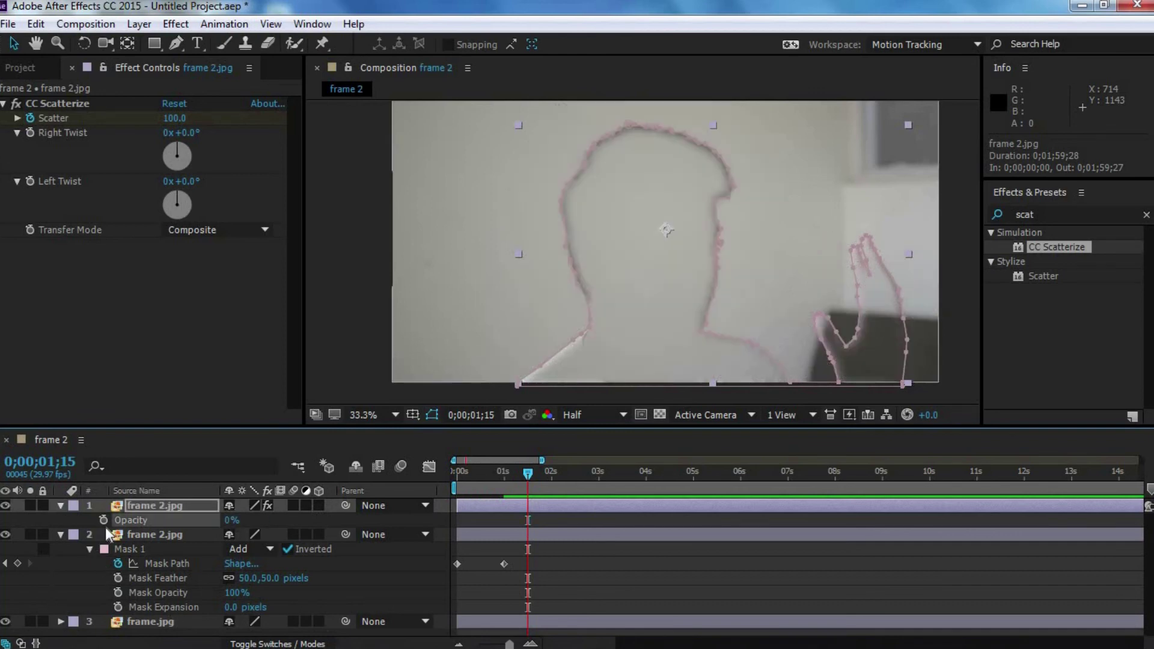
pyautogui.click(104, 520)
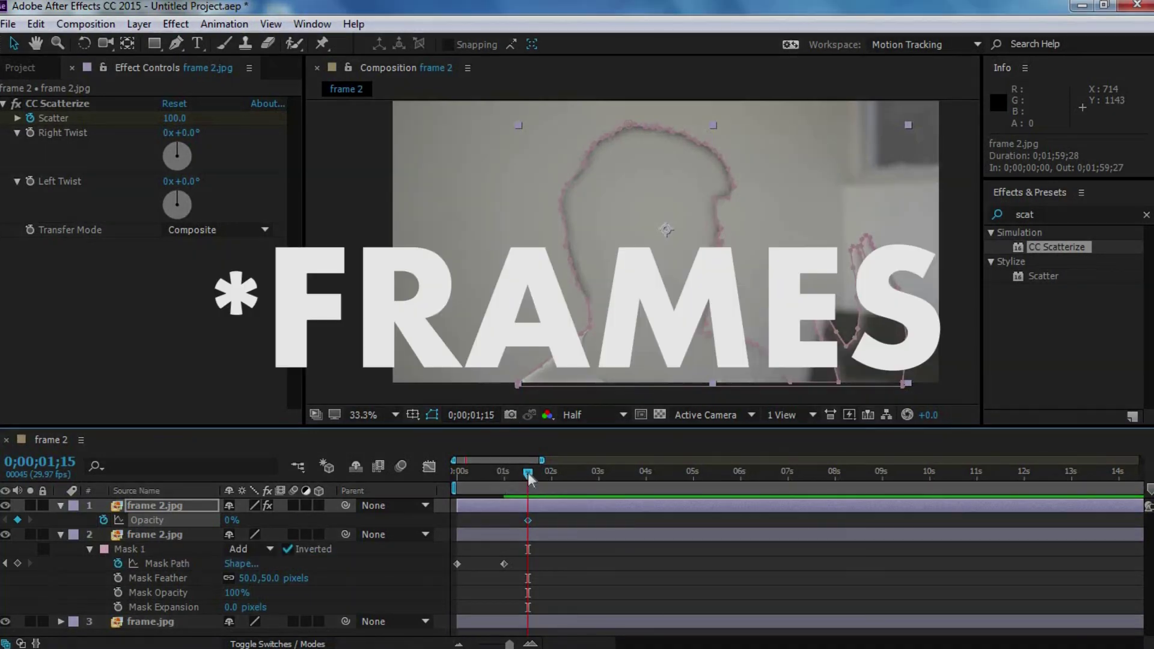
# Step: Back at one second, raise the top layer's Opacity to 95%, adding a keyframe
pyautogui.moveTo(528, 475); pyautogui.dragTo(505, 476)
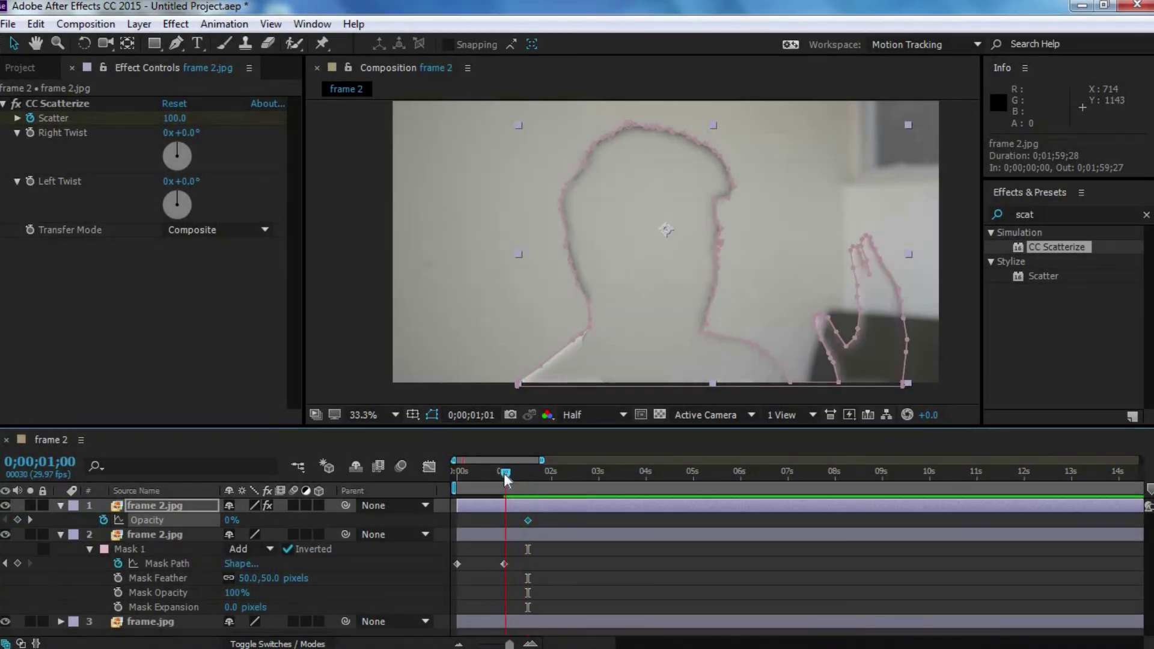
pyautogui.click(514, 510)
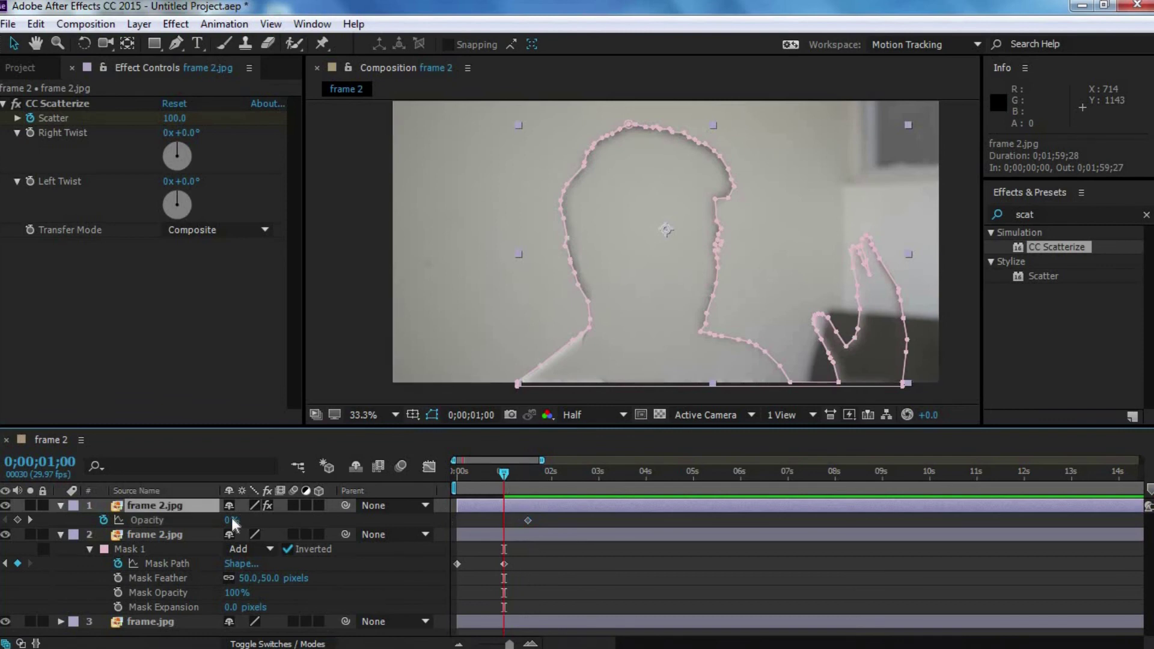
pyautogui.moveTo(232, 520); pyautogui.dragTo(359, 519)
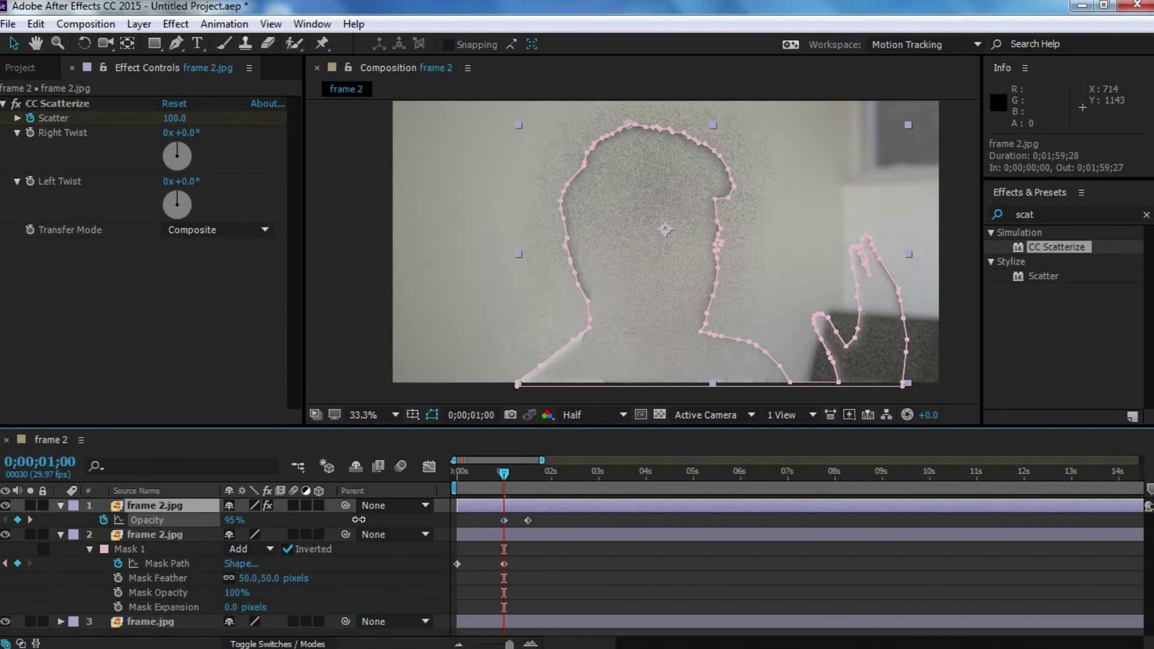